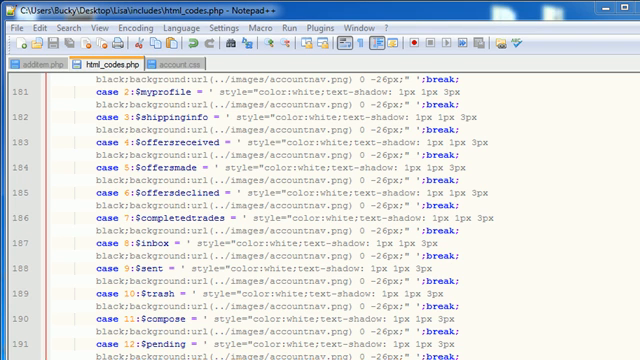
scroll(320, 200, "down", 7)
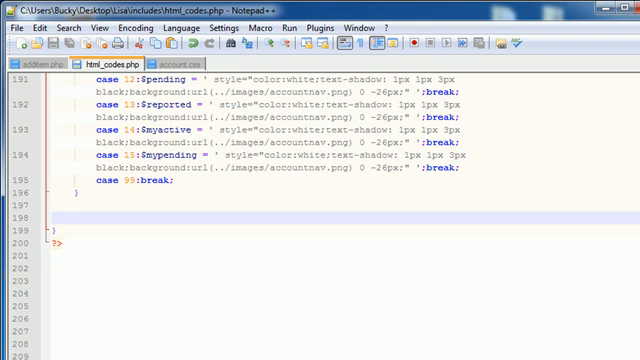
scroll(320, 180, "up", 1)
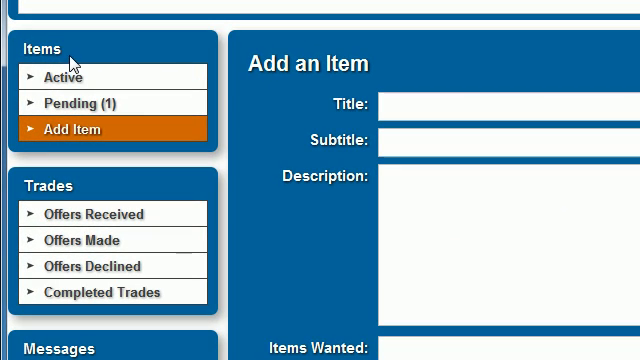
Step: Highlight the Items panel heading on the page while explaining where the moderator nav will go
left_click_drag(63, 50, 17, 50)
left_click_drag(79, 185, 22, 186)
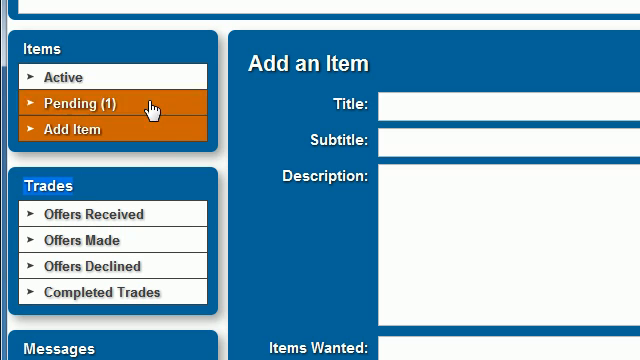
left_click(132, 160)
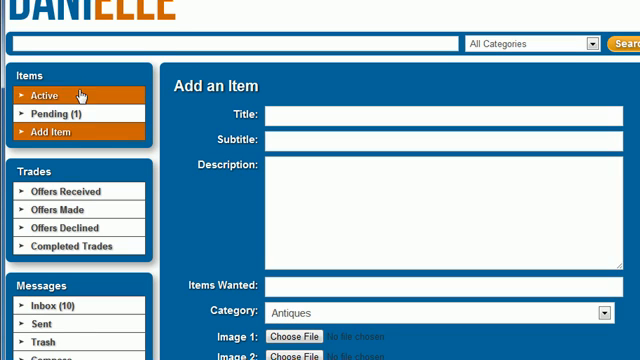
double_click(30, 76)
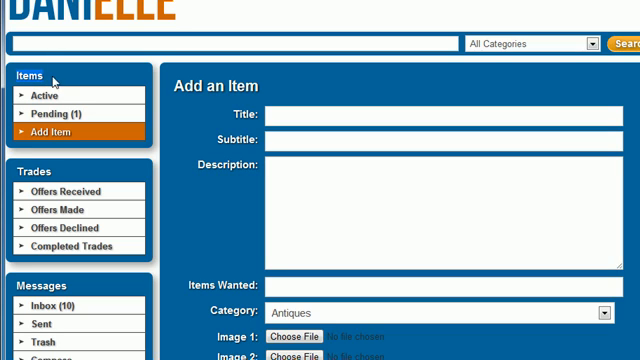
left_click(55, 78)
left_click(86, 97)
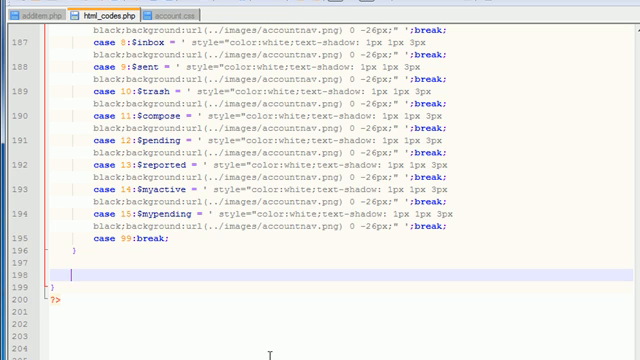
type("$result = mysql_query")
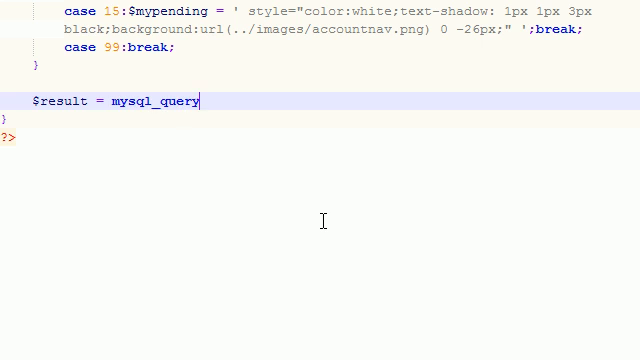
type("();")
Step: Write $result = mysql_query selecting from users where user_id=$my_id and role is 'mod' or 'admin'
key("Left")
key("Left")
type("\"  ")
type("SELECT")
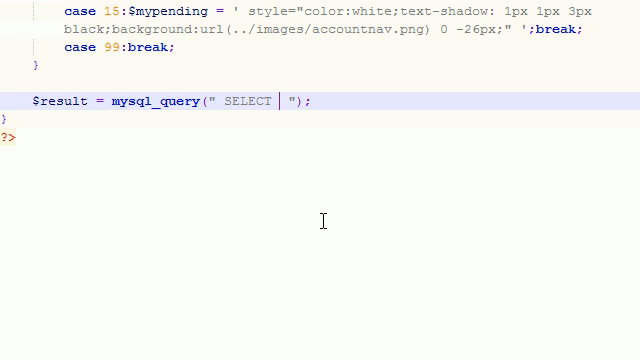
type("* FROM users WHERE user_id=")
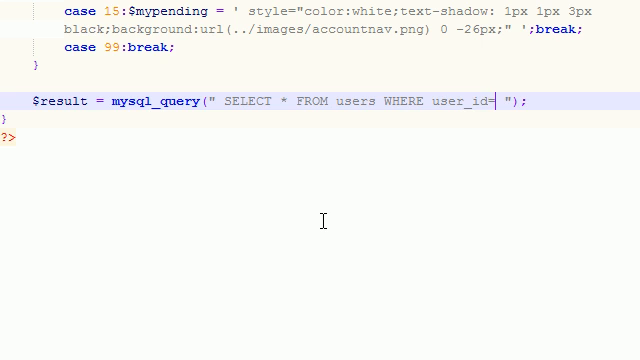
type("$my")
key("BackSpace")
type("y_id ")
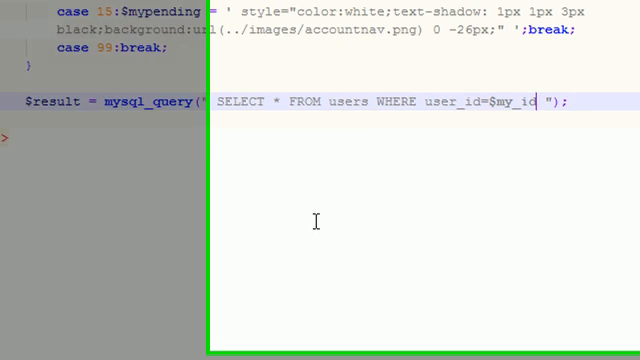
type("AND")
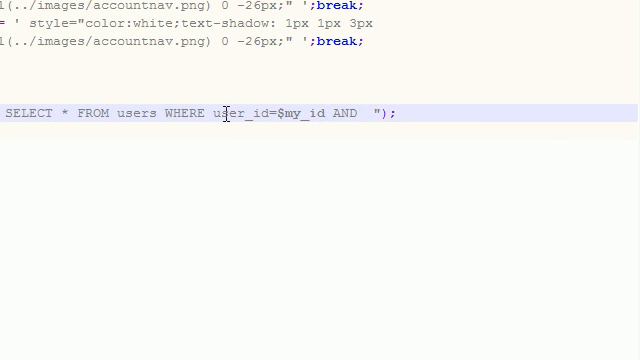
left_click_drag(7, 113, 327, 113)
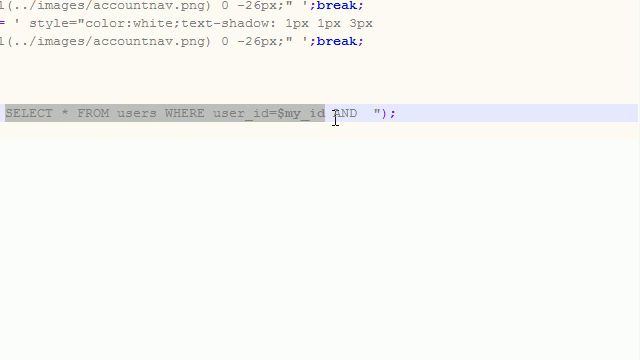
left_click(364, 113)
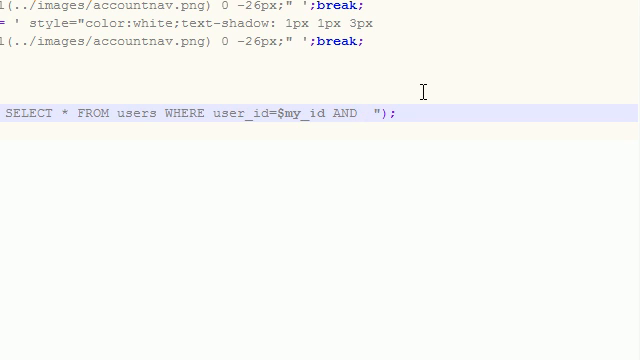
type("(")
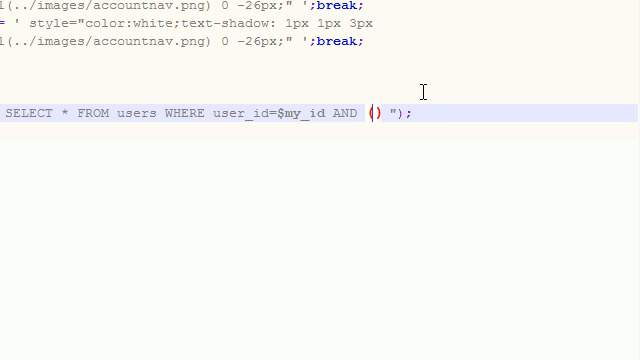
type("role")
type("='")
type("mod' OR role")
type("=;''")
key("Left")
key("Left")
key("BackSpace")
key("Right")
type("admin")
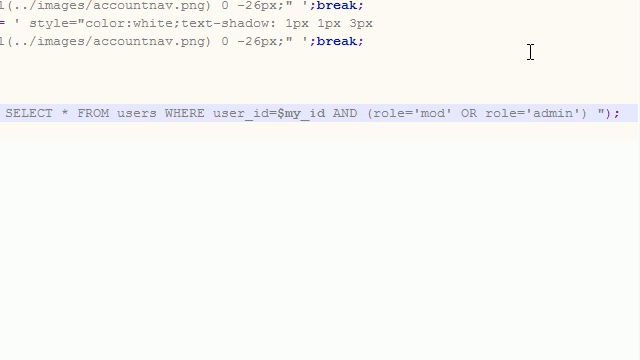
Step: Highlight the 'admin' and 'mod' role values in the query while explaining them
left_click(530, 52)
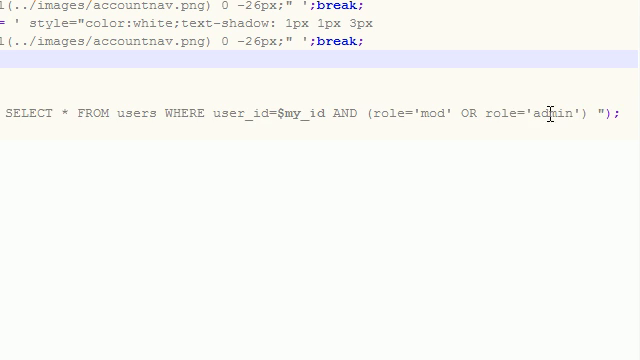
left_click(553, 111)
left_click(447, 111)
left_click(561, 112)
double_click(561, 112)
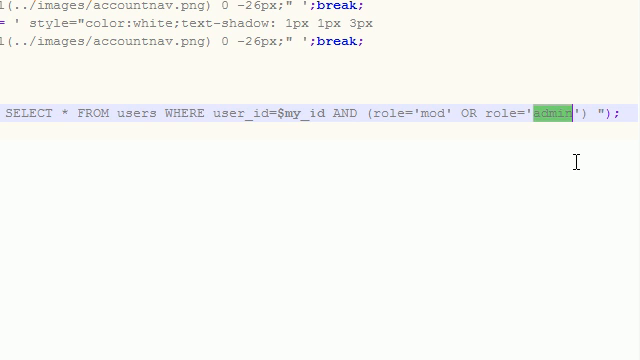
left_click(457, 117)
double_click(439, 117)
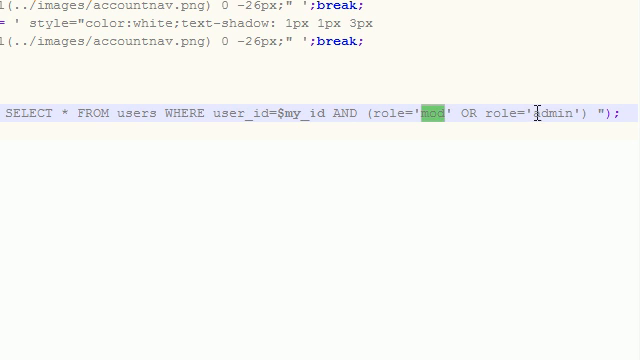
double_click(545, 116)
left_click(433, 114)
double_click(445, 117)
Step: Highlight the OR and the 'admin' value, then leave the caret at the end of the query line
left_click(597, 113)
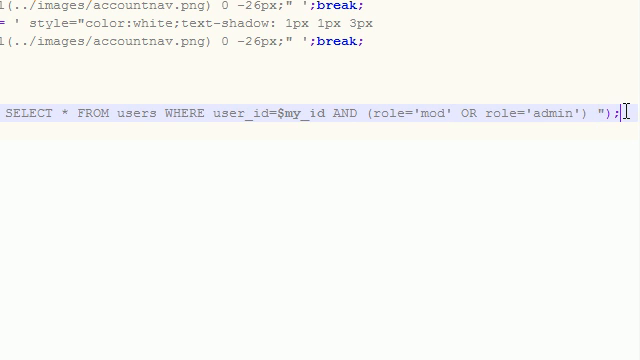
double_click(466, 113)
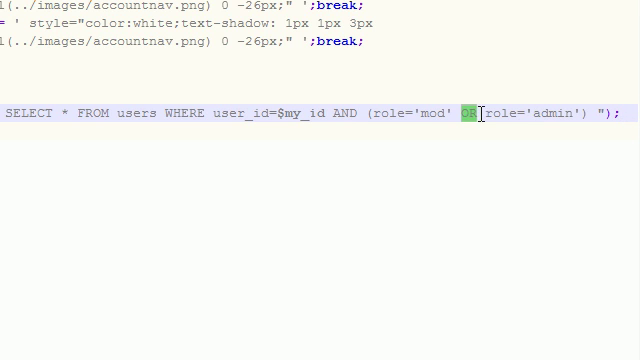
left_click(628, 115)
double_click(428, 115)
double_click(554, 114)
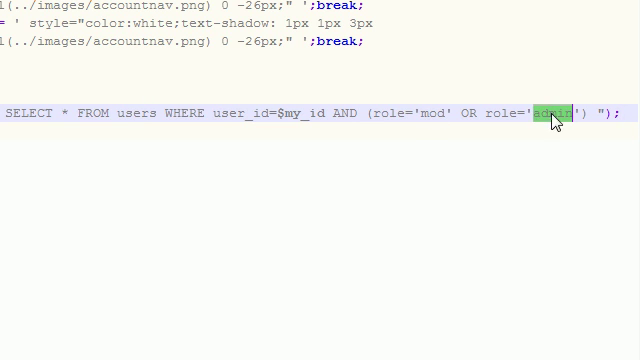
left_click(628, 115)
Step: Add a new line below the query and begin the if(mysql_num_rows( condition
key("Return")
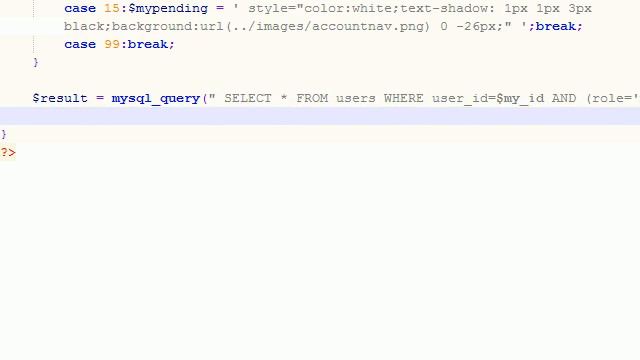
key("Up")
key("Up")
left_click(220, 118)
key("shift+Up")
left_click(44, 120)
type("if (")
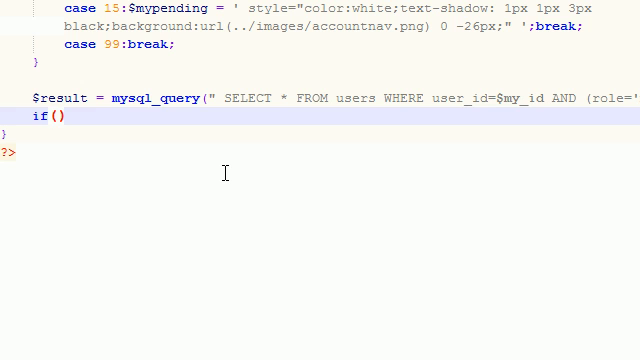
type("mysql")
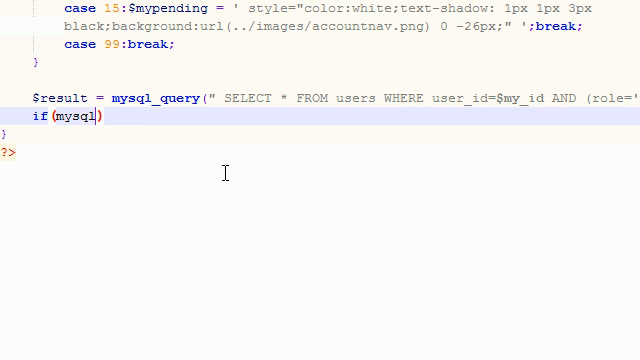
type("_num_rows")
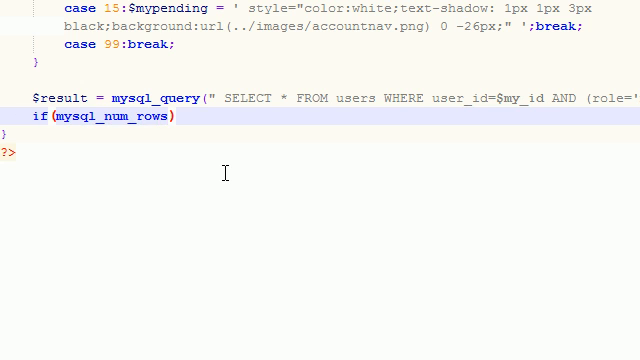
type("(")
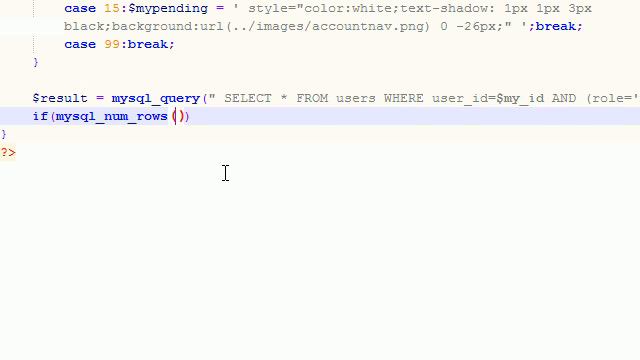
Step: Paste $result into mysql_num_rows, finish ==1){ and open an indented empty block body
right_click(97, 120)
left_click(91, 97)
left_click_drag(88, 97, 31, 100)
key("ctrl+c")
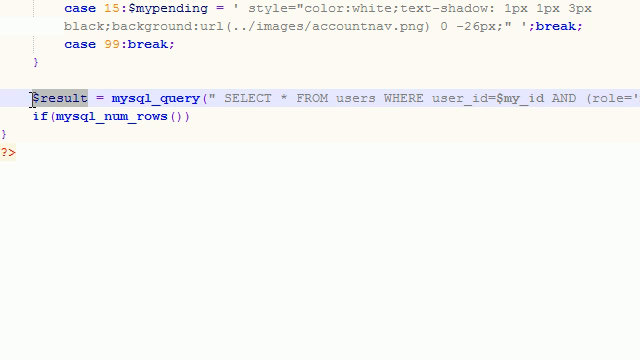
left_click(180, 117)
key("ctrl+v")
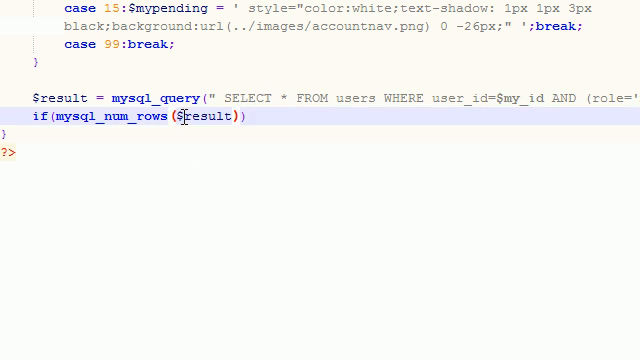
type("==")
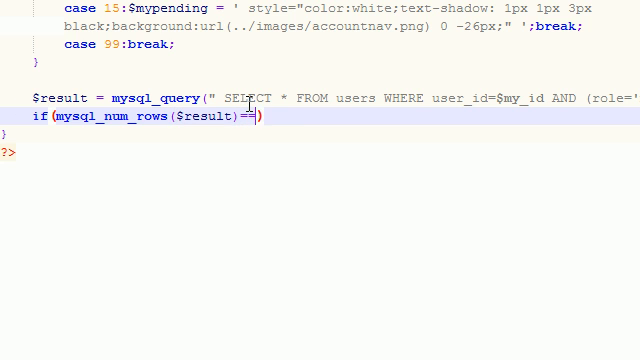
type("1){")
key("Return")
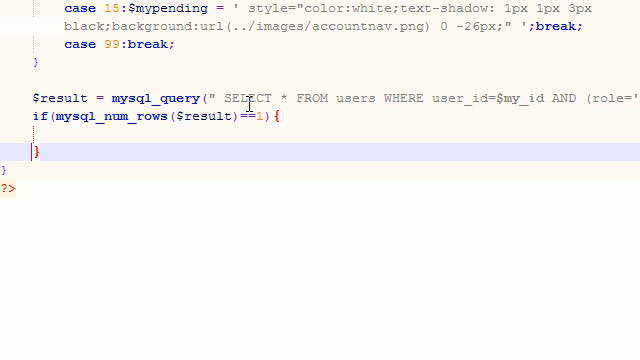
key("Tab")
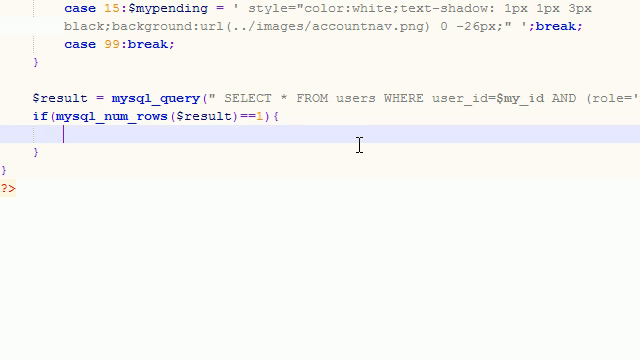
type("echo ")
type("\"\"")
type(";")
Step: Write echo ""; inside the if with a multi-line string holding <div id=\"modnav\"> and </div>
key("Left")
key("Left")
key("Return")
key("Return")
key("Up")
key("Tab")
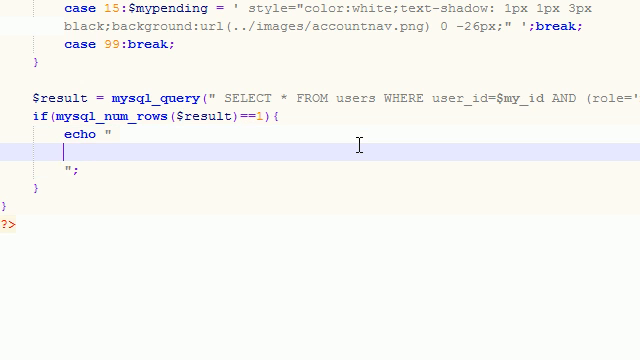
type("<>")
type("div id=")
type("\"")
key("Left")
type("\\")
key("Return")
key("BackSpace")
key("BackSpace")
key("BackSpace")
key("Right")
type("\\")
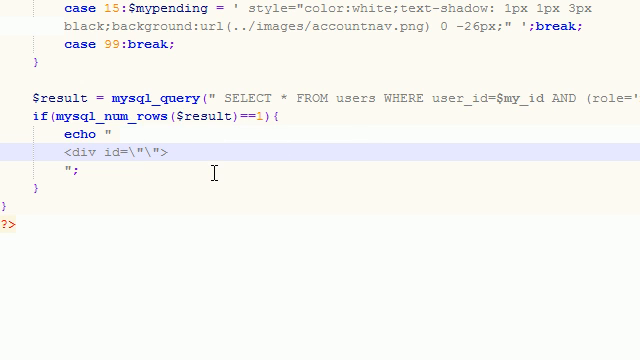
type("modnav")
key("Right")
key("Return")
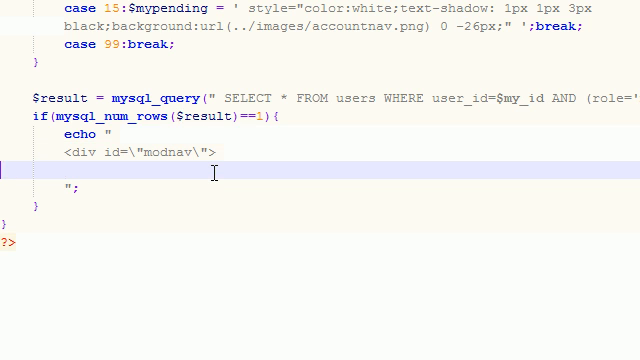
type("</div>")
Step: Inside the div add <span class=\"navheadings\">Moderator</span> followed by an empty line
left_click(247, 151)
key("Return")
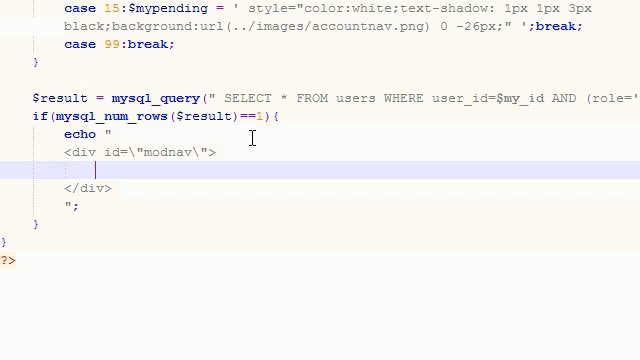
type("<")
type("span ")
type("class=")
type("\"\\\">")
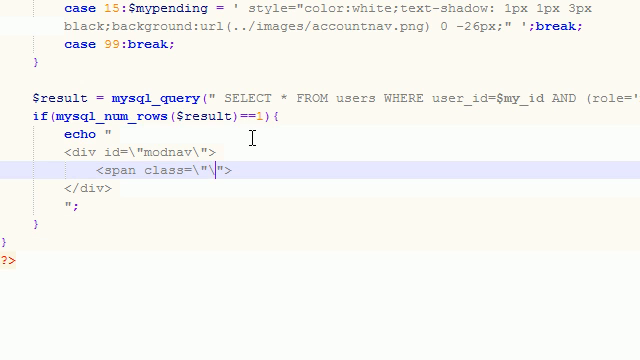
type("\\")
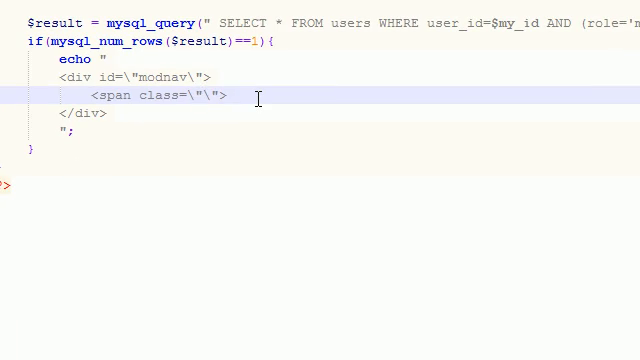
type("navgh")
key("BackSpace")
key("BackSpace")
type("headings")
key("Right")
key("Right")
type("Moderator")
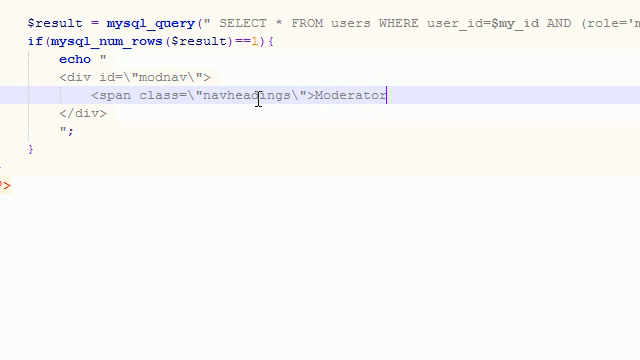
type("<>/sop")
key("BackSpace")
key("BackSpace")
type("pan>")
key("Down")
key("Up")
key("Return")
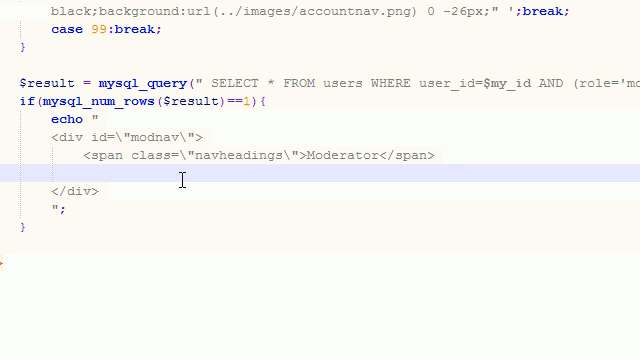
scroll(182, 180, "up", 1)
scroll(214, 100, "up", 5)
mouse_move(176, 345)
left_mouse_down()
mouse_move(100, 83)
mouse_move(60, 5)
left_mouse_up()
left_click(128, 113)
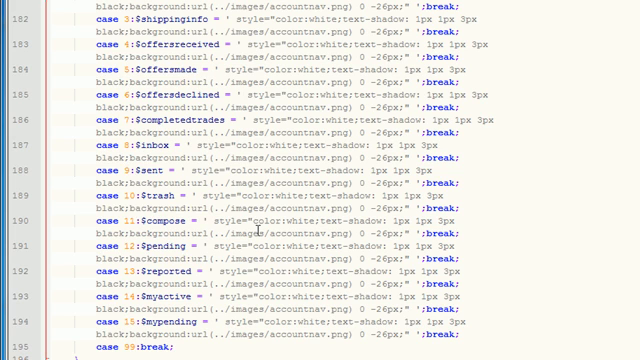
scroll(258, 230, "down", 2)
scroll(230, 180, "down", 3)
left_click(165, 74)
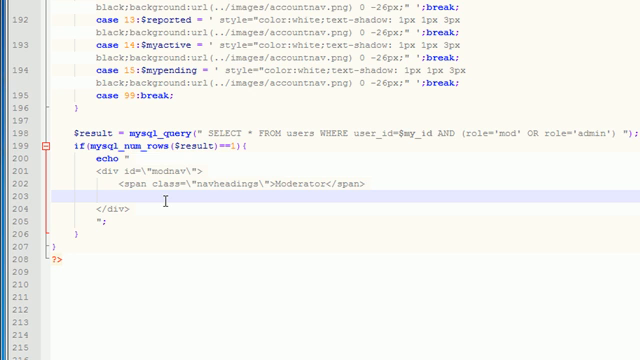
scroll(165, 201, "down", 1)
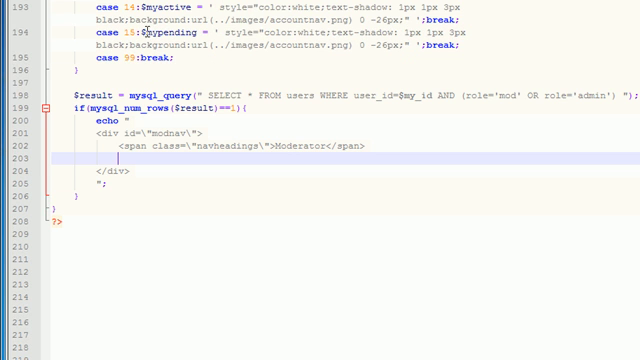
scroll(140, 60, "up", 1)
scroll(130, 125, "up", 3)
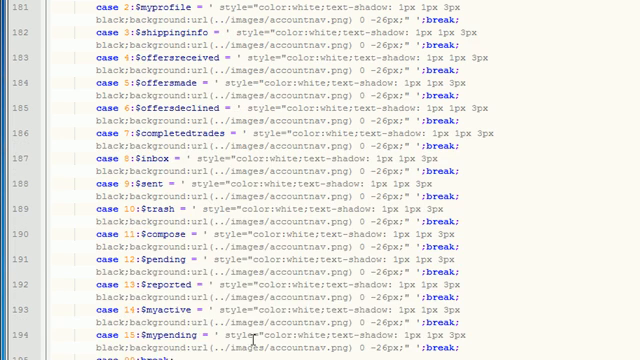
scroll(252, 339, "down", 6)
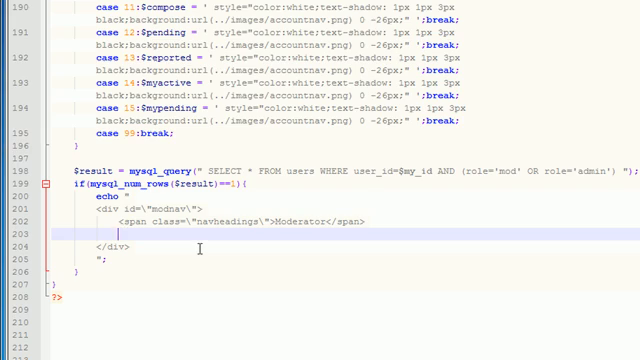
type("<>")
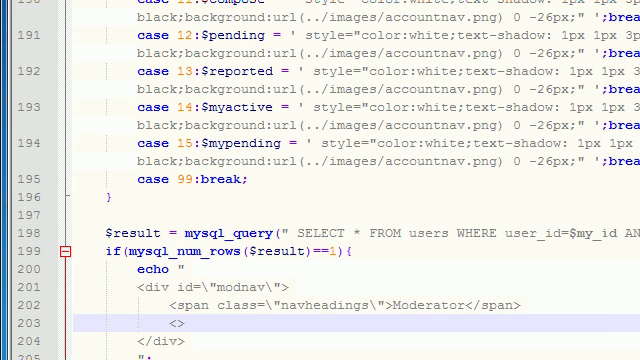
type("ul ")
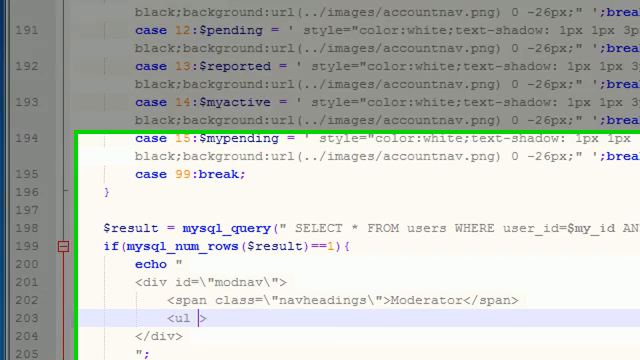
type("cl")
type("ass=\"")
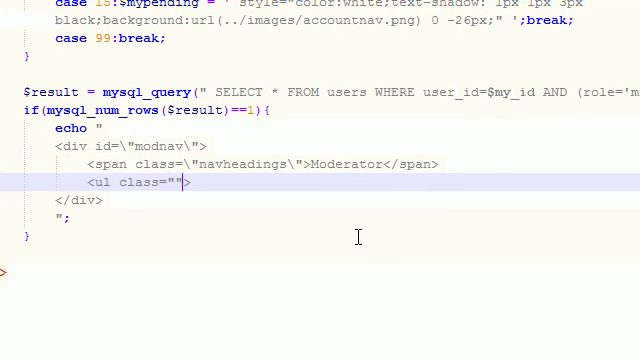
Step: Add <ul class=\"menu\"> and its closing </ul> with a blank indented line inside the list
key("Left")
type("\\")
key("Right")
type("\\\"menu")
key("Right")
key("Right")
key("Right")
type("\\")
key("Return")
key("BackSpace")
key("BackSpace")
key("Return")
type("<")
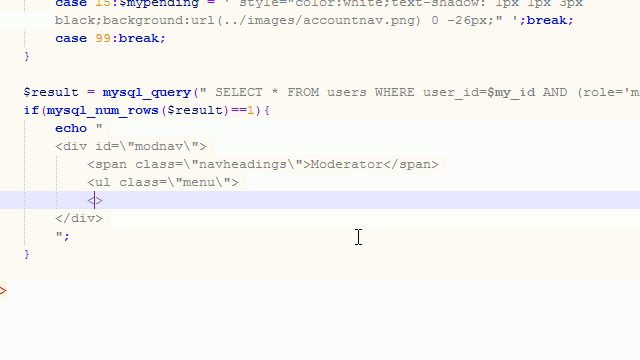
type("/ul")
left_click(280, 181)
key("Return")
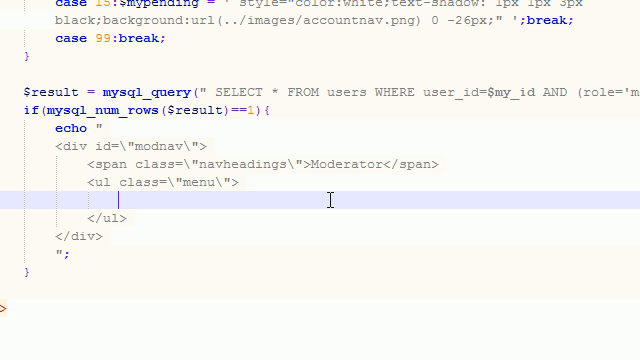
type("<li><")
type("/li")
Step: Write the li linking to mod_pending.php with $pending and a span reading Pending $allPending
key("Left")
key("Left")
key("Left")
key("Left")
type("<")
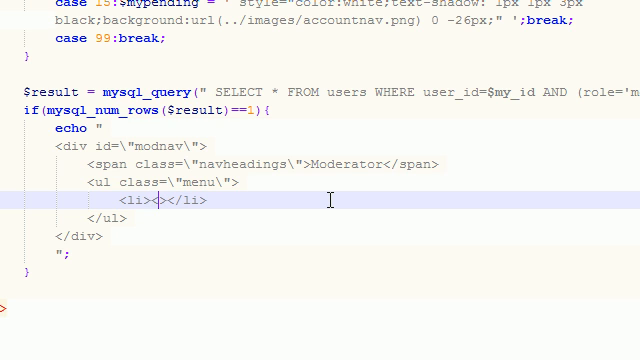
type("a href=\"")
key("Left")
type("\\")
key("Right")
type("\\")
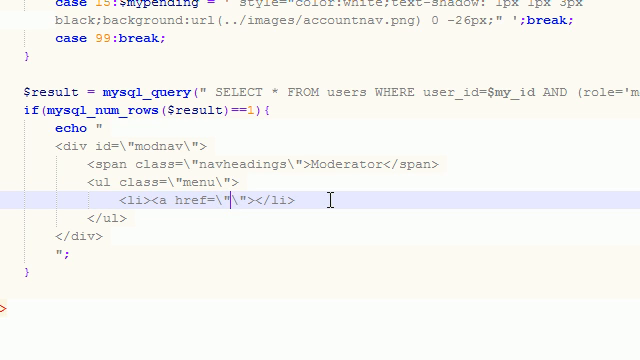
type("mod_pending")
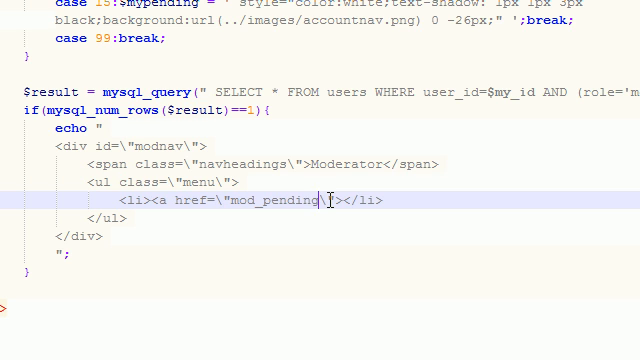
type(".php")
key("Right")
key("Right")
type("$pernding")
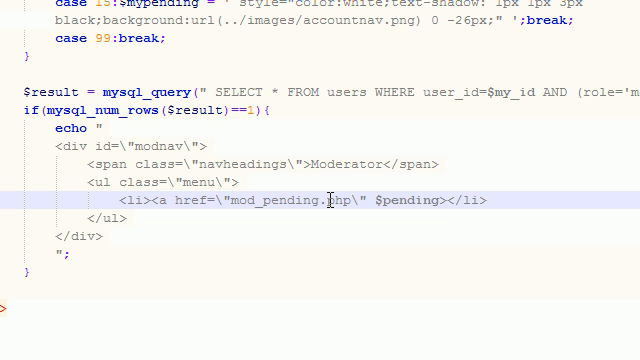
type("<span>")
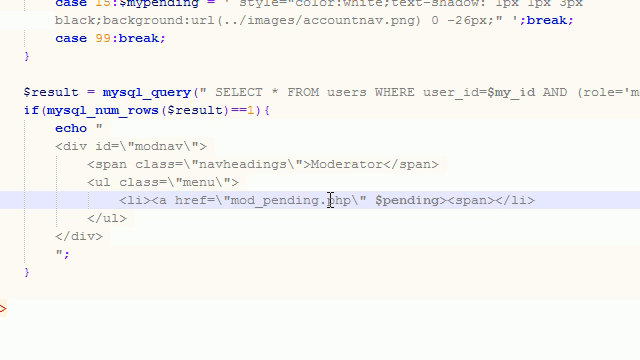
type("</span")
key("Left")
key("Left")
key("Left")
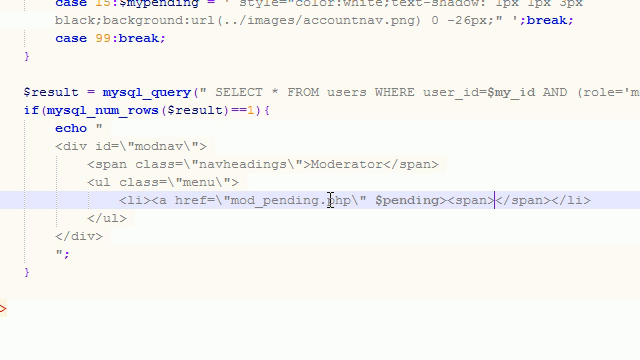
type("P")
type("ending $allPending")
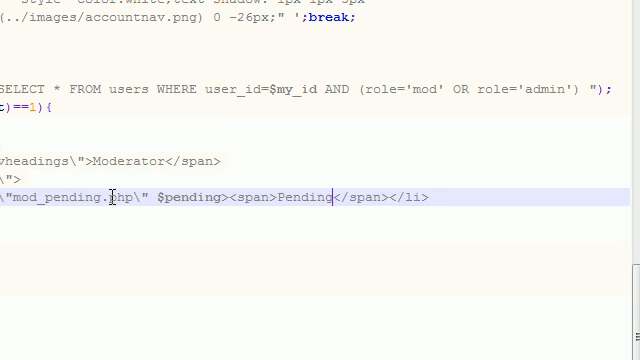
key("Right")
key("Right")
key("Right")
key("Right")
key("Right")
key("Right")
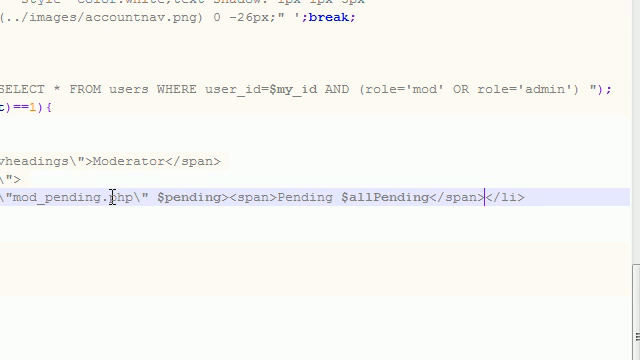
type("<")
type("/a>")
left_click(342, 142)
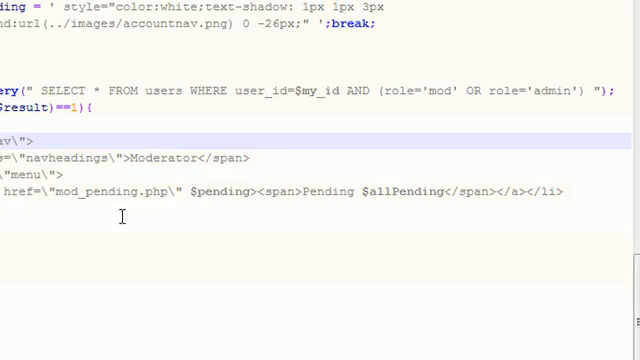
left_click_drag(36, 226, 6, 92)
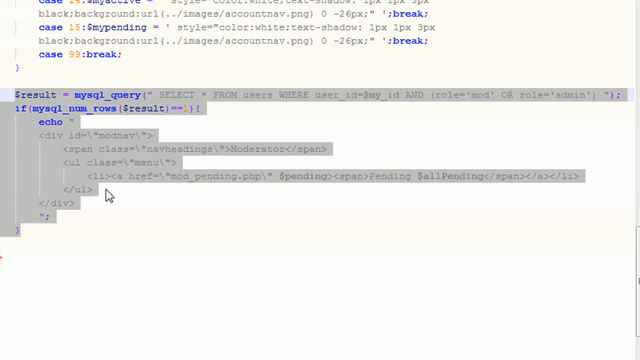
scroll(104, 197, "up", 2)
left_click_drag(122, 135, 40, 2)
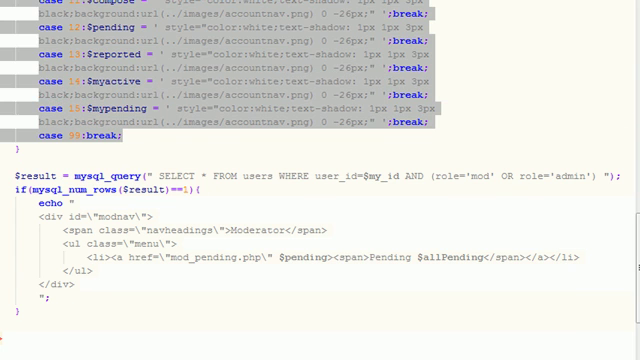
left_click(88, 294)
scroll(94, 278, "down", 2)
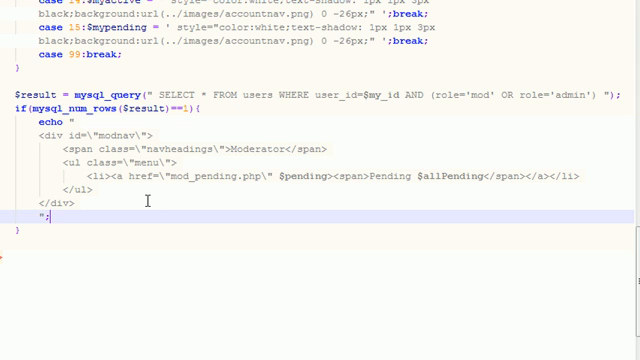
left_click(166, 149)
left_click_drag(14, 92, 627, 96)
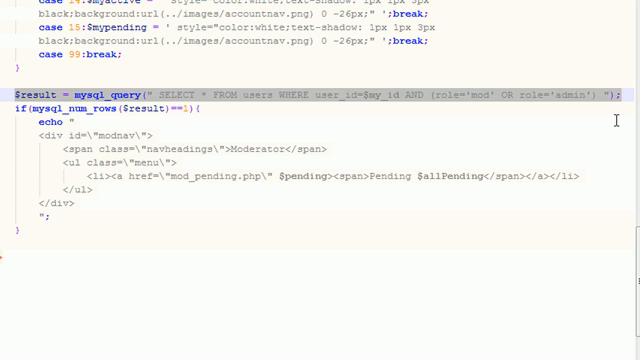
left_click(484, 103)
double_click(478, 95)
double_click(571, 94)
left_click(218, 119)
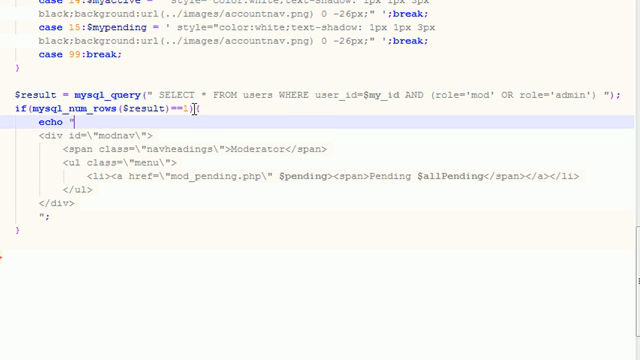
double_click(466, 95)
double_click(571, 95)
left_click(205, 108)
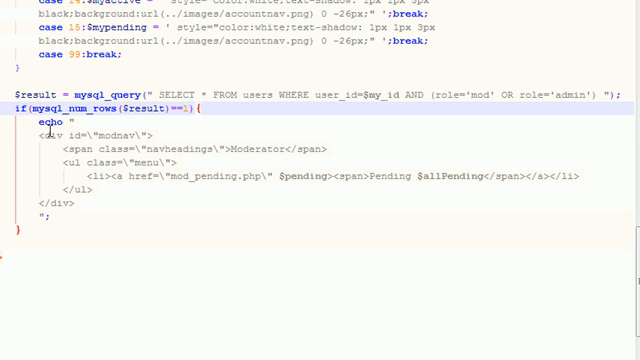
mouse_move(38, 121)
left_mouse_down()
mouse_move(74, 216)
mouse_move(40, 136)
left_mouse_up()
left_click(138, 148)
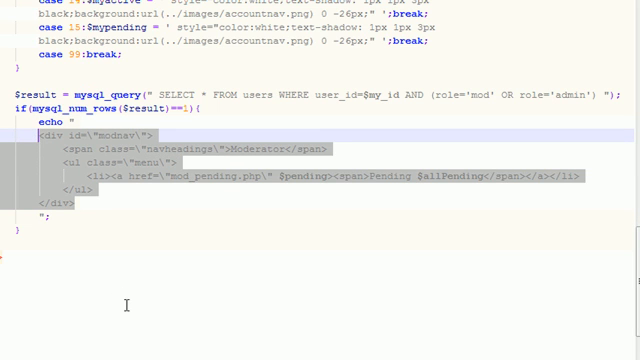
left_click(95, 197)
left_click_drag(330, 148, 60, 148)
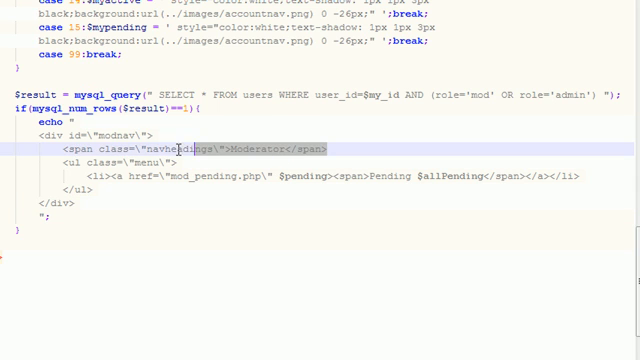
left_click(95, 175)
left_click_drag(87, 176, 582, 176)
left_click(92, 189)
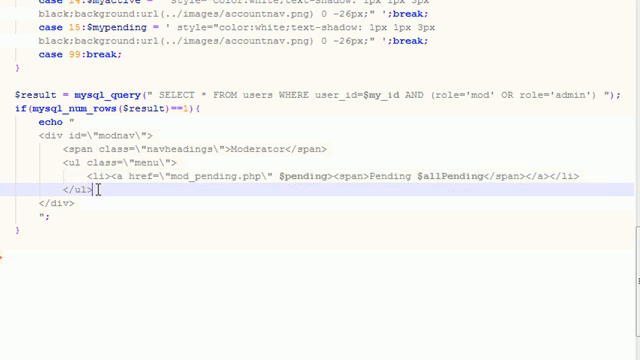
left_click_drag(92, 189, 62, 165)
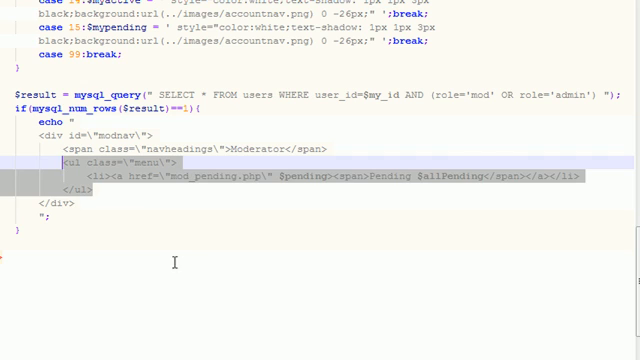
left_click(287, 199)
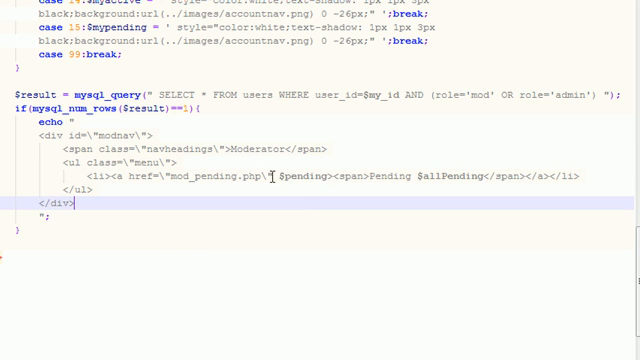
left_click(290, 176)
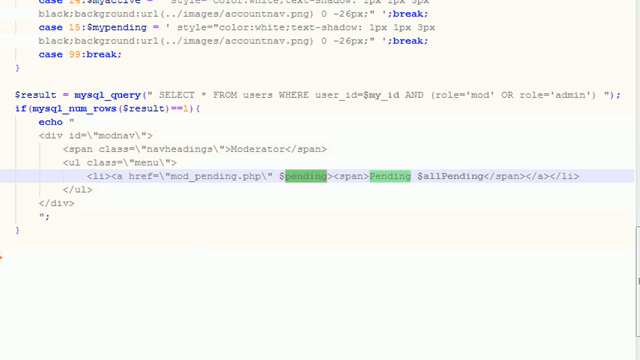